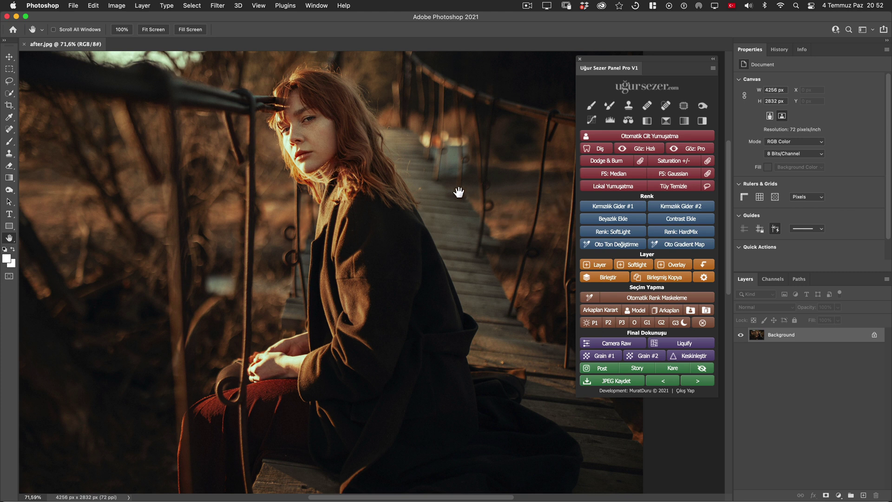
# Step: Add the Kırmızılık Giderme #1 redness-reduction layer and compare the face with and without it
pyautogui.moveTo(446, 190); pyautogui.dragTo(464, 205)
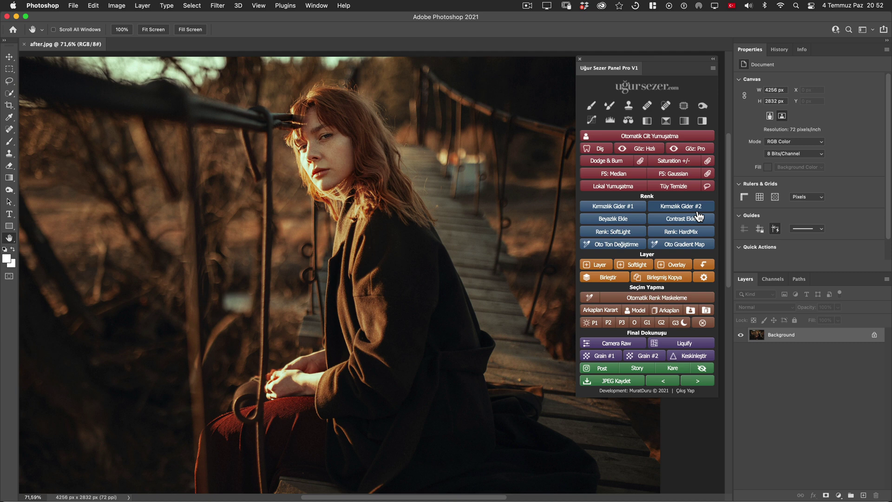
pyautogui.click(630, 210)
pyautogui.keyDown('super'); pyautogui.click(383, 130); pyautogui.keyUp('super')
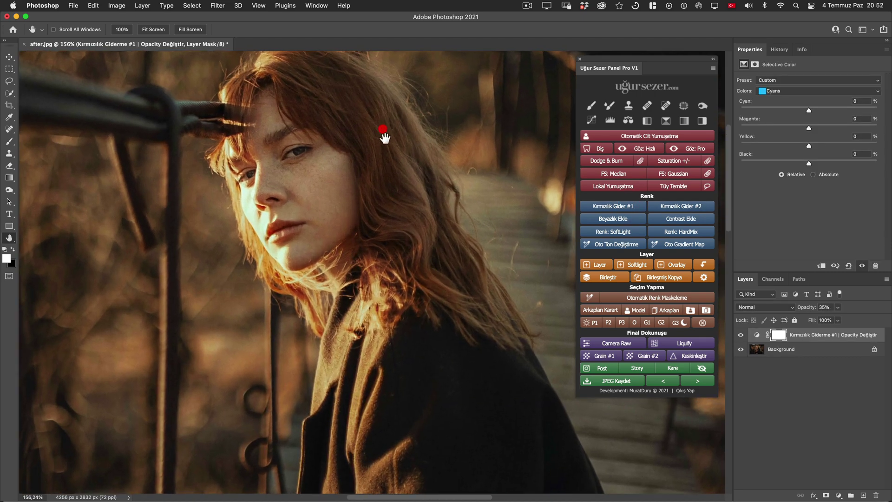
pyautogui.moveTo(383, 129); pyautogui.dragTo(425, 177)
pyautogui.click(742, 335)
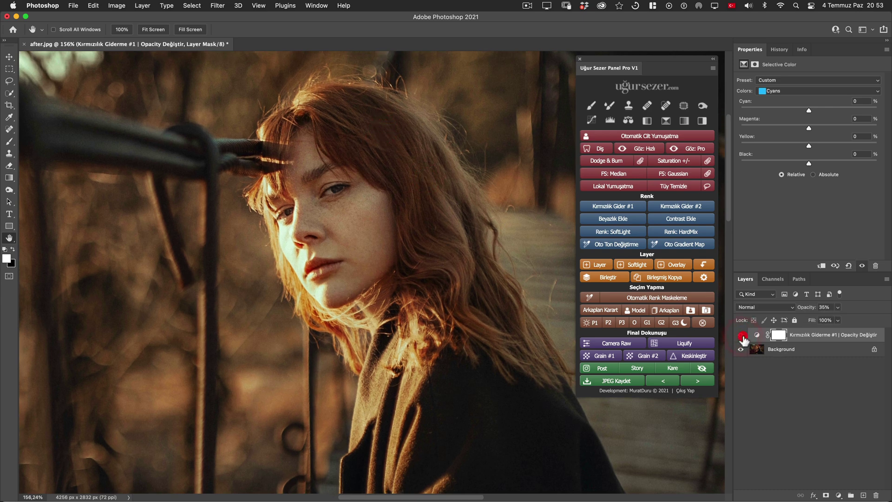
pyautogui.click(741, 335)
pyautogui.click(741, 335)
pyautogui.click(740, 335)
# Step: Raise the redness layer to full opacity, then lower it to about 58% while comparing
pyautogui.moveTo(805, 313); pyautogui.dragTo(887, 310)
pyautogui.moveTo(418, 309); pyautogui.dragTo(382, 239)
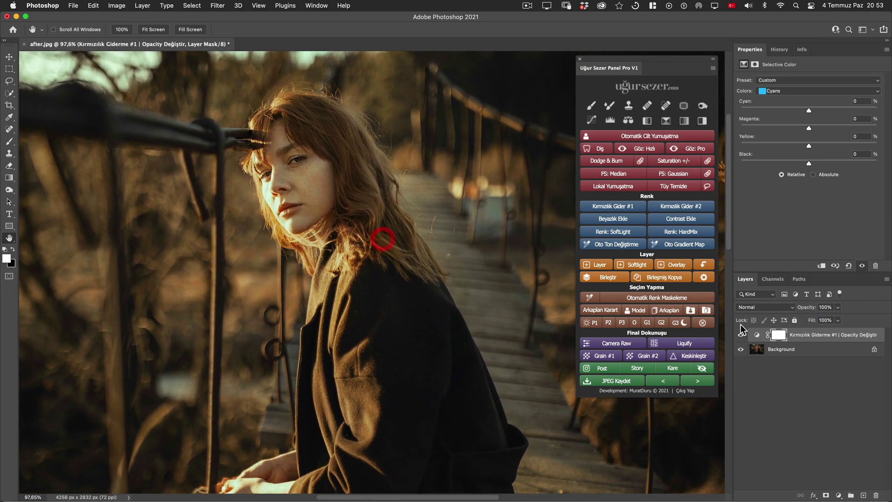
pyautogui.click(740, 334)
pyautogui.click(740, 334)
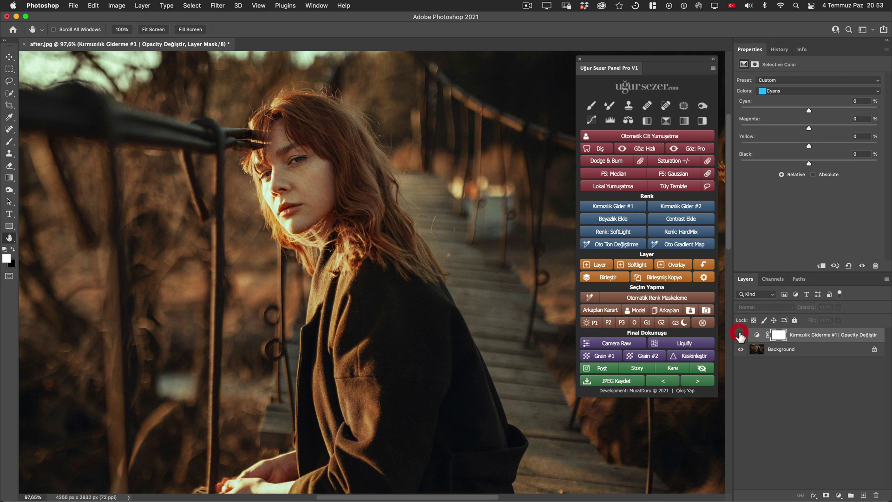
pyautogui.click(739, 334)
pyautogui.click(740, 334)
pyautogui.click(740, 334)
pyautogui.moveTo(807, 308); pyautogui.dragTo(779, 316)
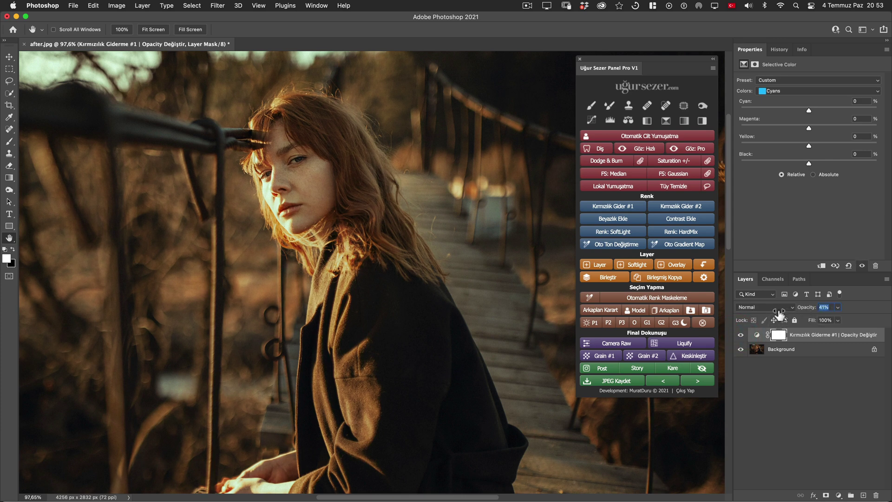
pyautogui.click(740, 335)
# Step: Compare the photo with and without the adjustment, then target the adjustment rather than its mask
pyautogui.scroll(-3, 431, 266)
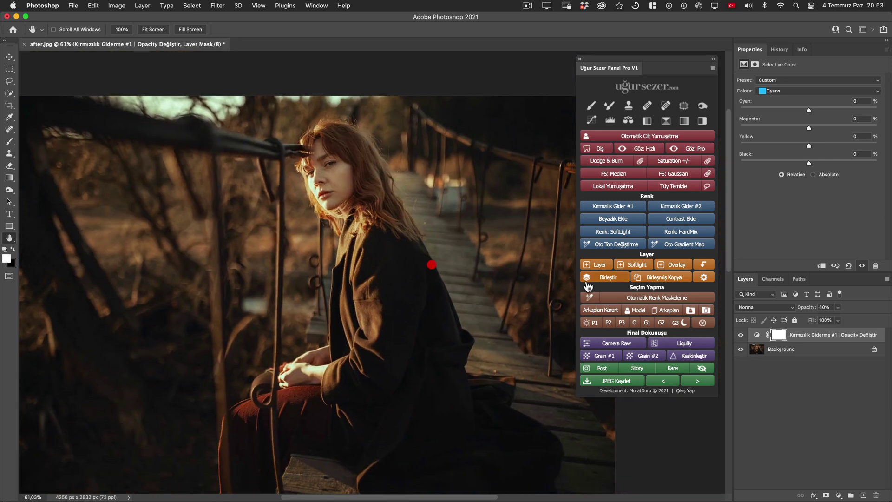
pyautogui.click(741, 335)
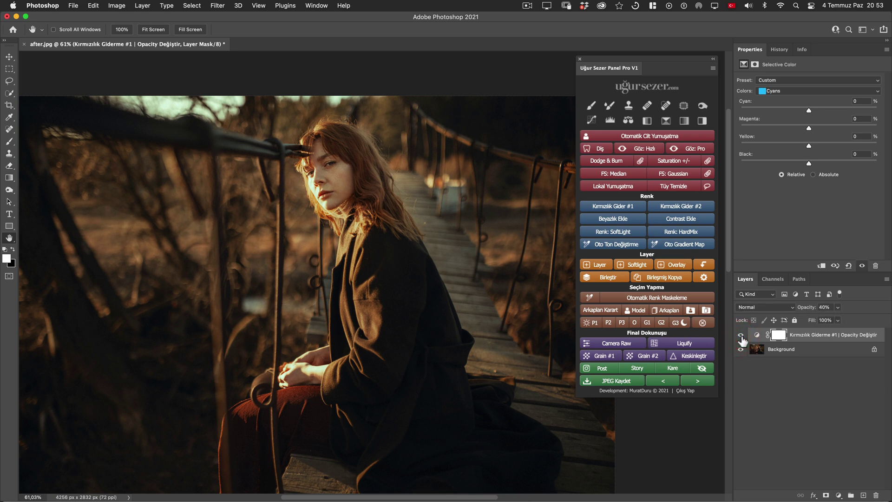
pyautogui.click(740, 335)
pyautogui.click(757, 336)
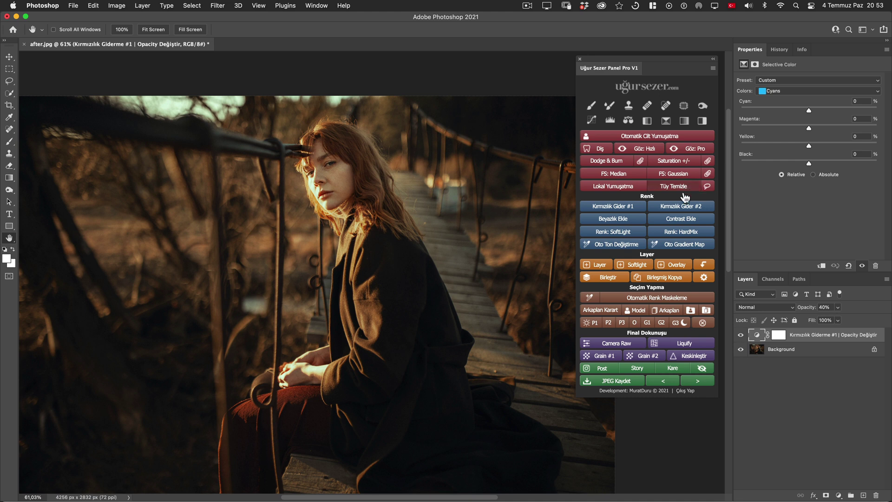
# Step: Add the Kırmızılık Giderme #2 curves layer and compare skin redness with and without it
pyautogui.click(688, 209)
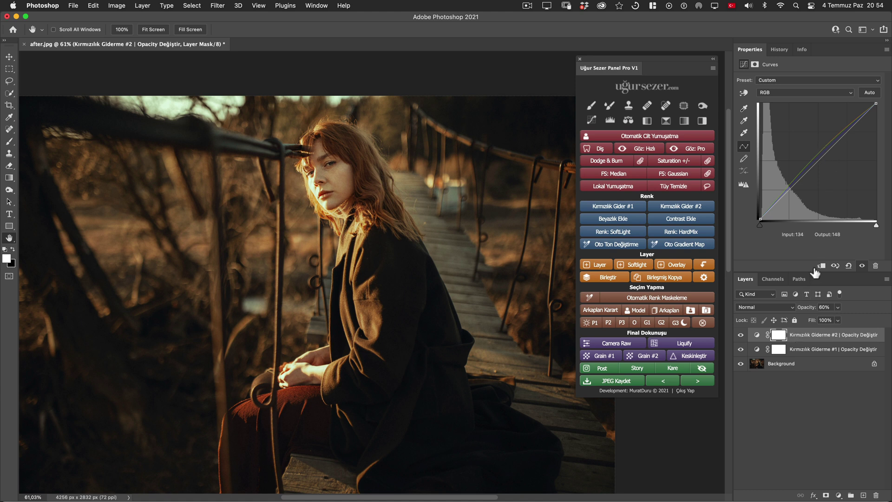
pyautogui.click(740, 334)
pyautogui.click(741, 335)
pyautogui.press('super+space')
pyautogui.moveTo(348, 154); pyautogui.dragTo(374, 156)
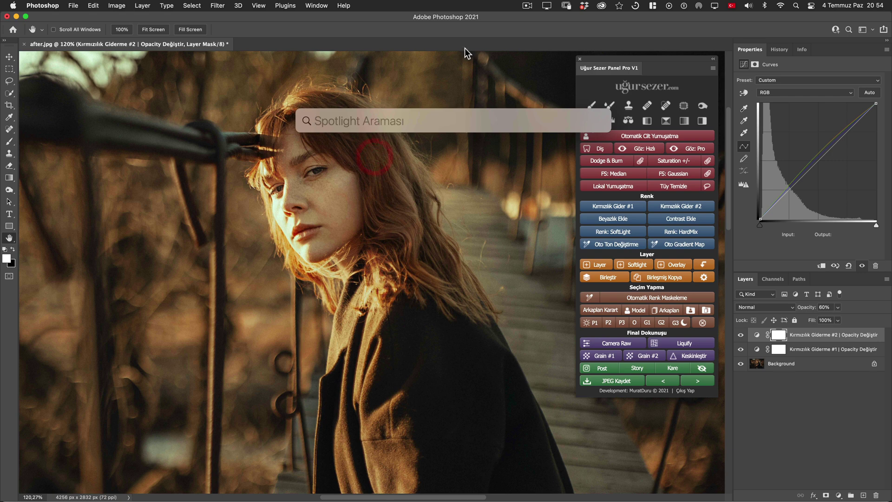
pyautogui.click(464, 27)
# Step: Compare the second layer again, then lower its opacity to about 41%
pyautogui.click(740, 335)
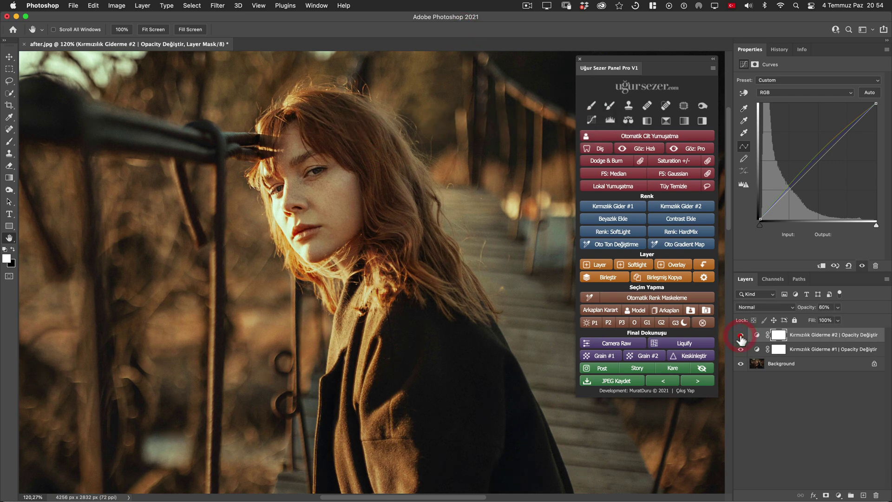
pyautogui.click(741, 335)
pyautogui.scroll(-3, 539, 257)
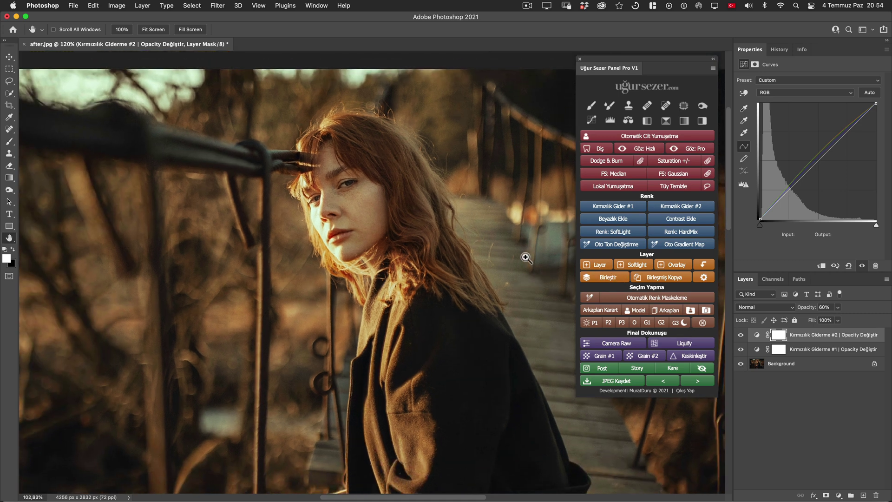
pyautogui.scroll(-1, 539, 282)
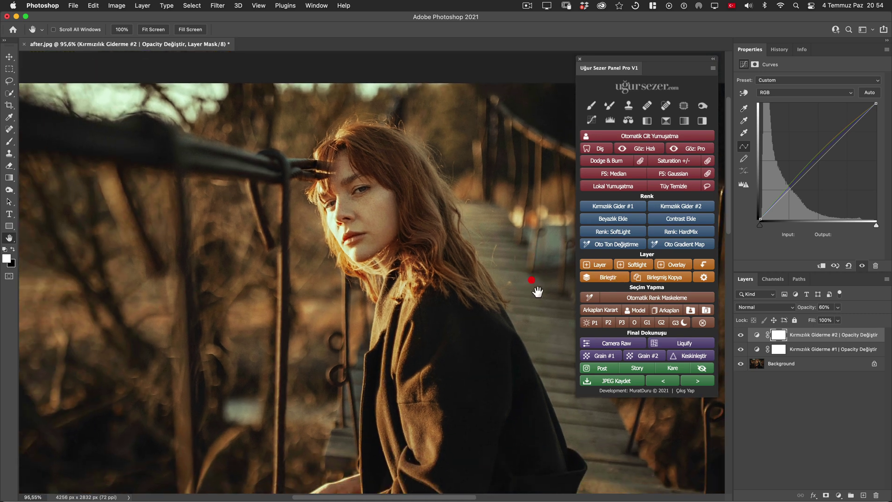
pyautogui.moveTo(533, 279); pyautogui.dragTo(477, 264)
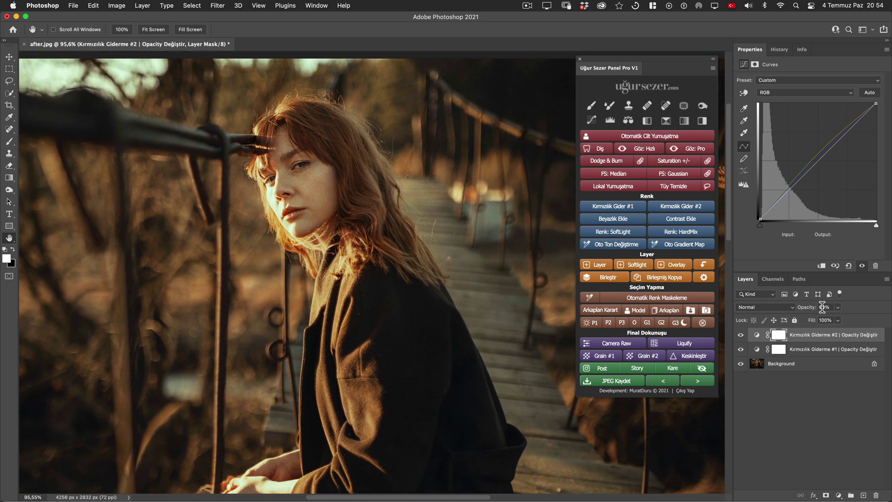
pyautogui.moveTo(811, 311); pyautogui.dragTo(803, 314)
# Step: Lower the Kırmızılık Giderme #1 layer's opacity slightly to about 30%
pyautogui.click(816, 348)
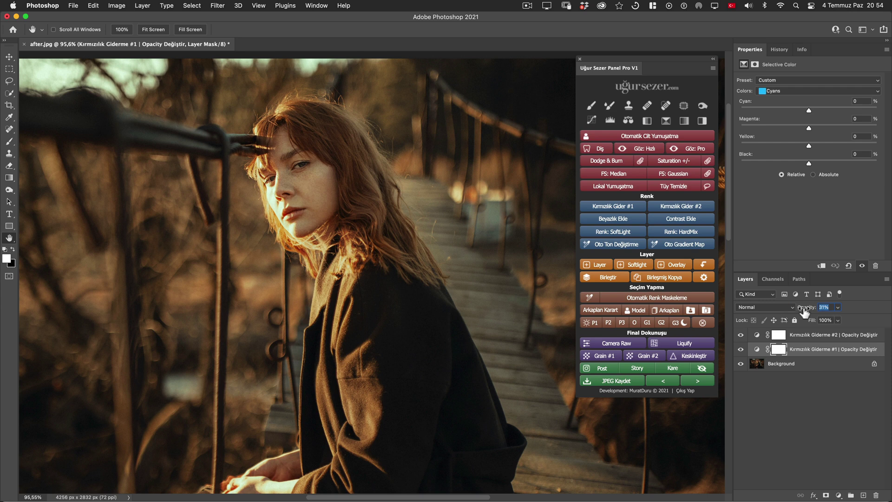
pyautogui.moveTo(805, 312); pyautogui.dragTo(803, 313)
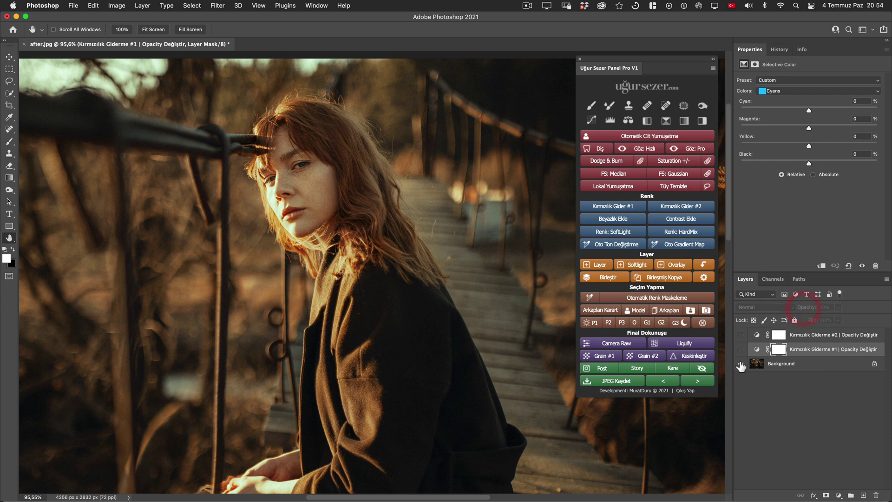
pyautogui.moveTo(449, 234); pyautogui.dragTo(380, 212)
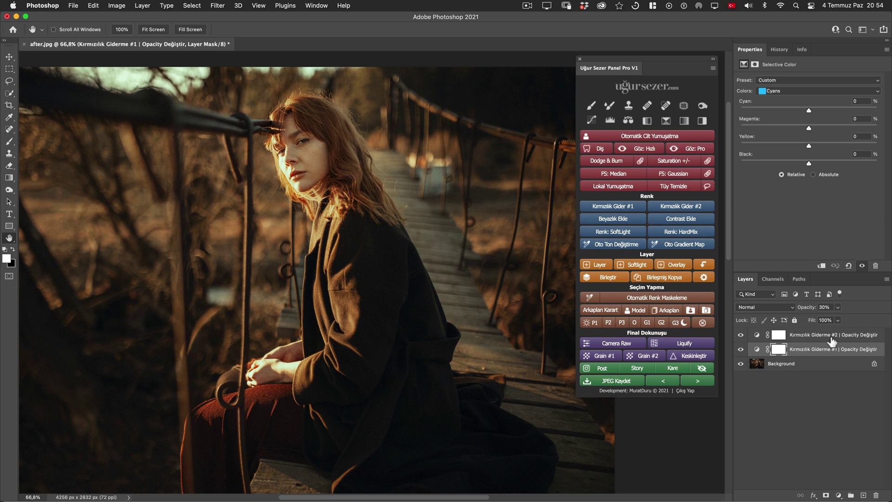
# Step: Compare the photo with and without both redness layers, ending with Kırmızılık Giderme #1 selected
pyautogui.click(832, 336)
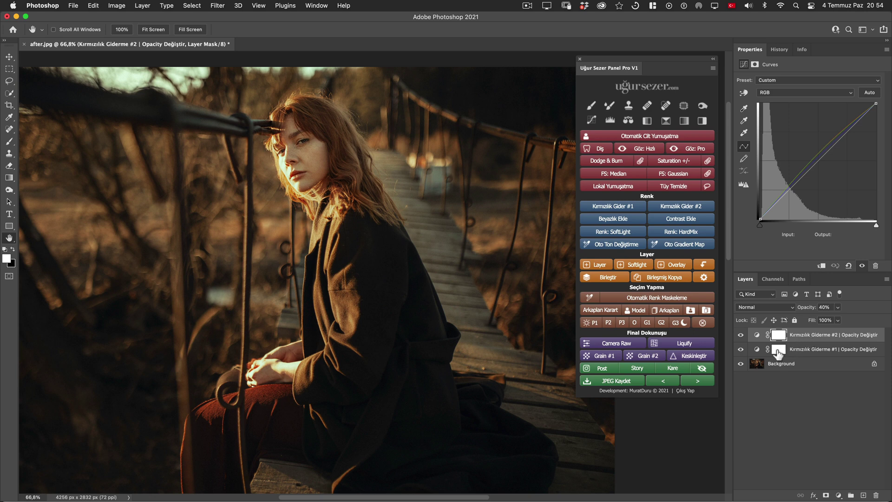
pyautogui.keyDown('alt'); pyautogui.click(739, 366); pyautogui.keyUp('alt')
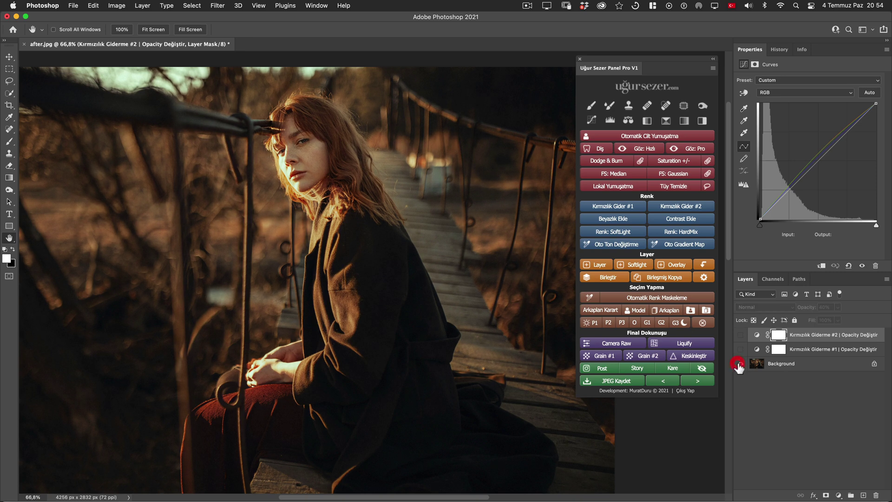
pyautogui.keyDown('alt'); pyautogui.click(738, 365); pyautogui.keyUp('alt')
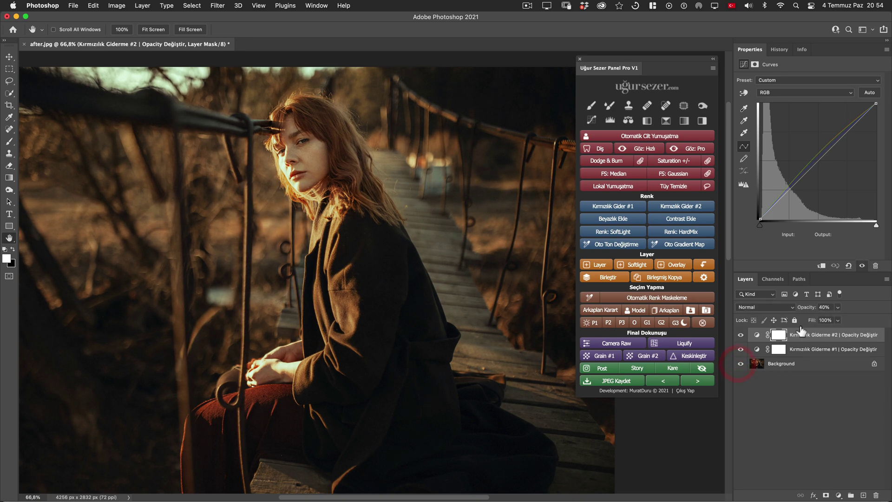
pyautogui.click(824, 351)
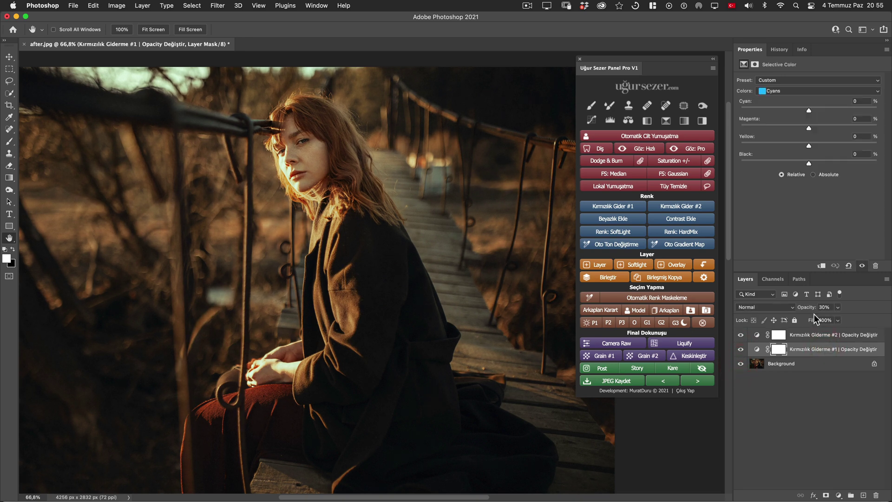
pyautogui.keyDown('alt'); pyautogui.click(740, 363); pyautogui.keyUp('alt')
pyautogui.moveTo(441, 189); pyautogui.dragTo(428, 187)
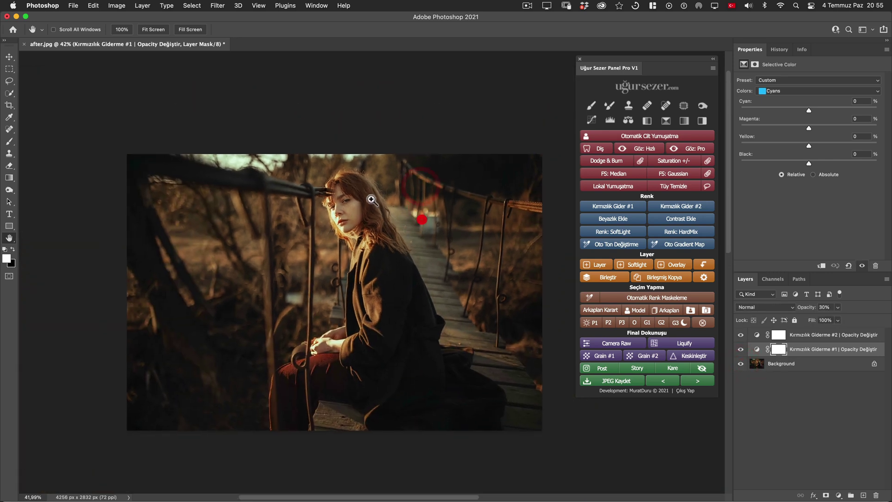
pyautogui.scroll(5, 389, 190)
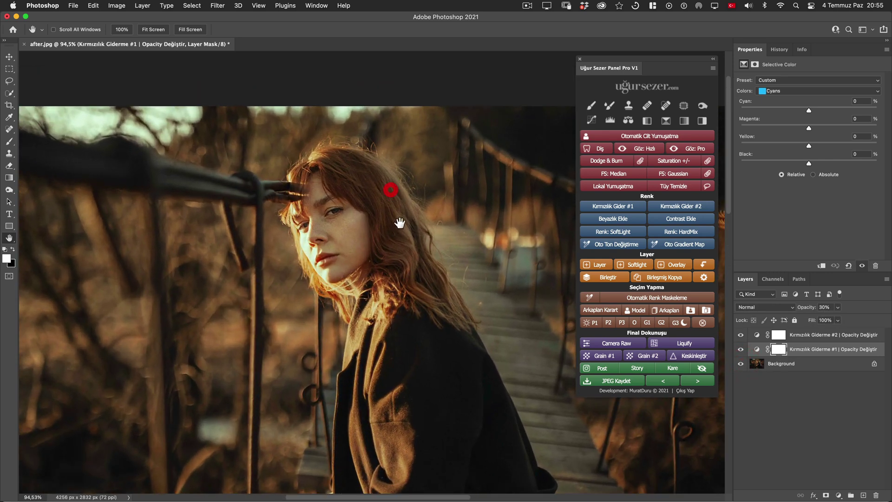
pyautogui.moveTo(389, 190); pyautogui.dragTo(409, 184)
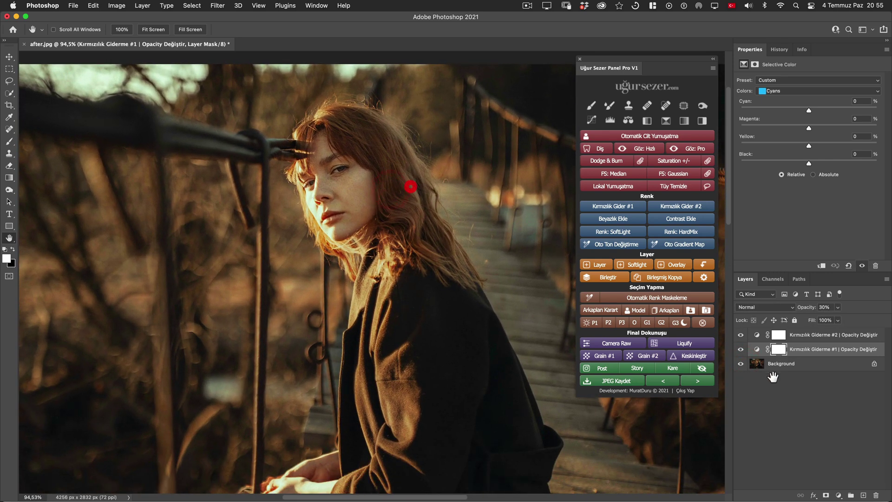
pyautogui.click(740, 364)
pyautogui.moveTo(533, 265); pyautogui.dragTo(454, 239)
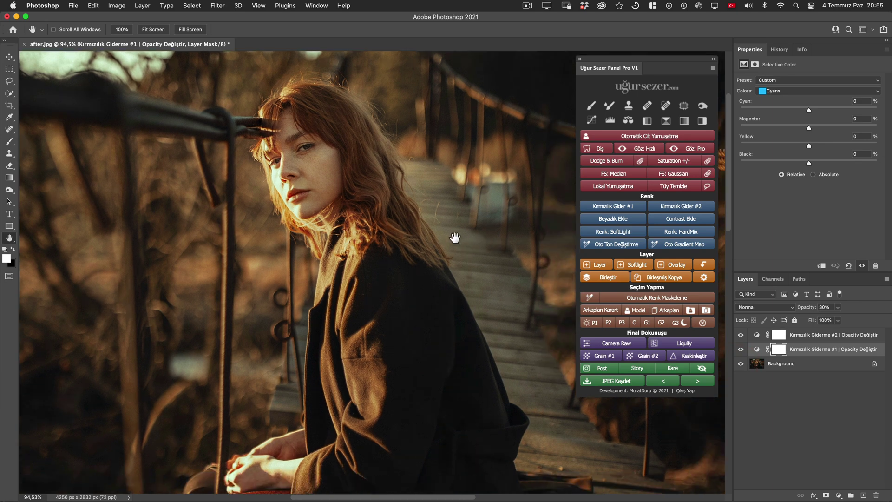
pyautogui.moveTo(464, 293); pyautogui.dragTo(484, 233)
pyautogui.scroll(-5, 483, 232)
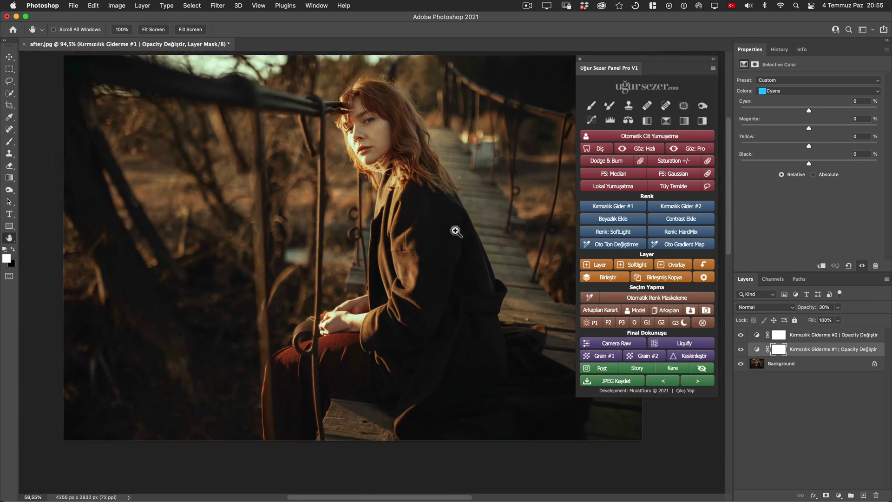
pyautogui.keyDown('alt'); pyautogui.click(740, 364); pyautogui.keyUp('alt')
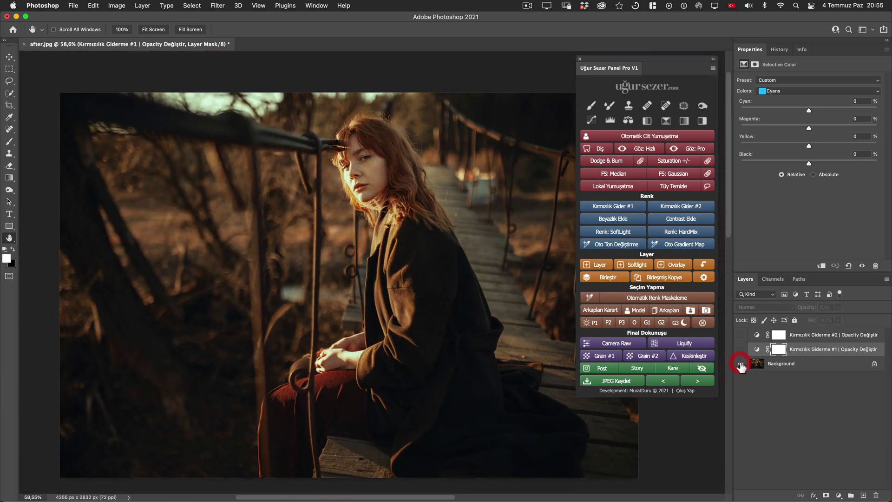
pyautogui.keyDown('alt'); pyautogui.click(740, 364); pyautogui.keyUp('alt')
pyautogui.scroll(3, 384, 160)
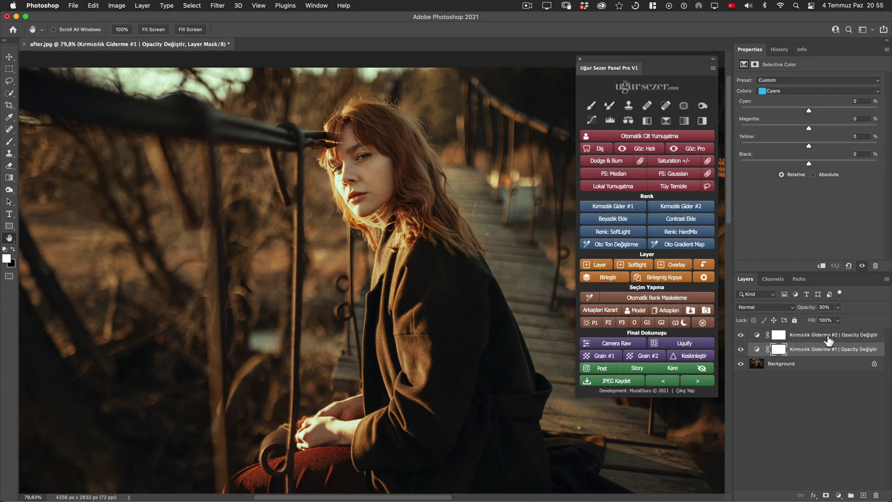
# Step: Group both Kırmızılık Giderme layers into Group 1 and give it an inverted, concealing mask
pyautogui.keyDown('shift'); pyautogui.click(829, 338); pyautogui.keyUp('shift')
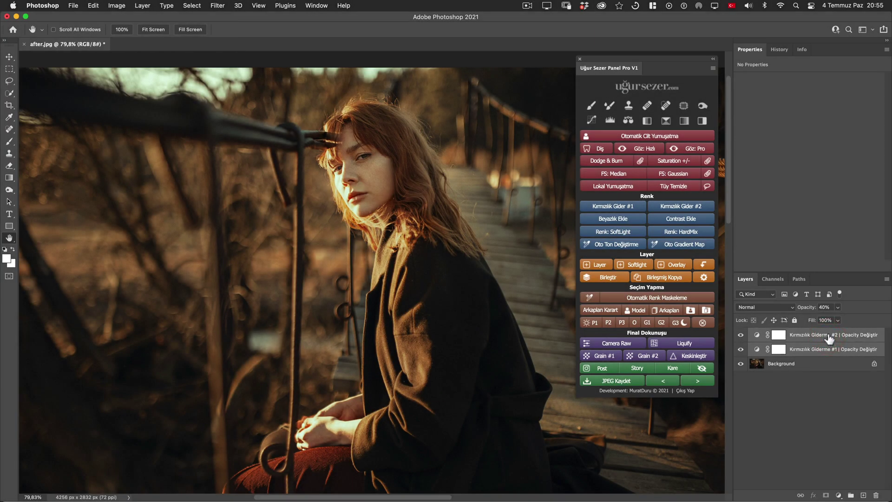
pyautogui.press('super+g')
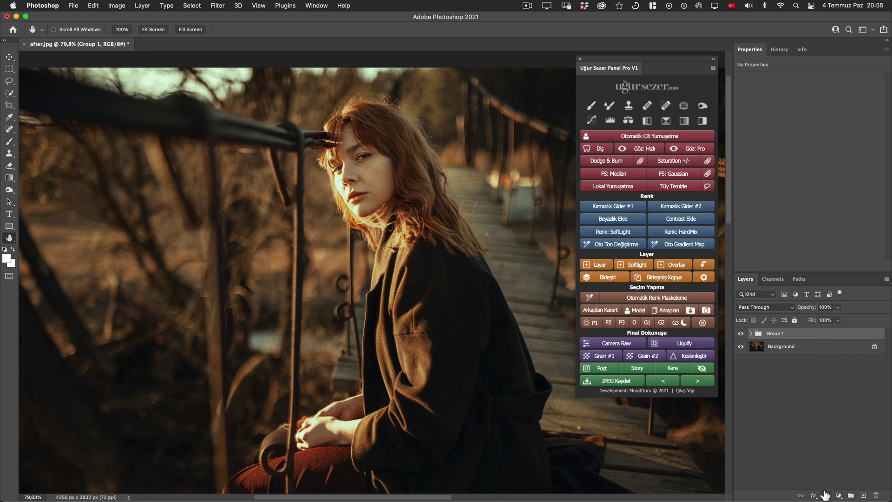
pyautogui.click(826, 495)
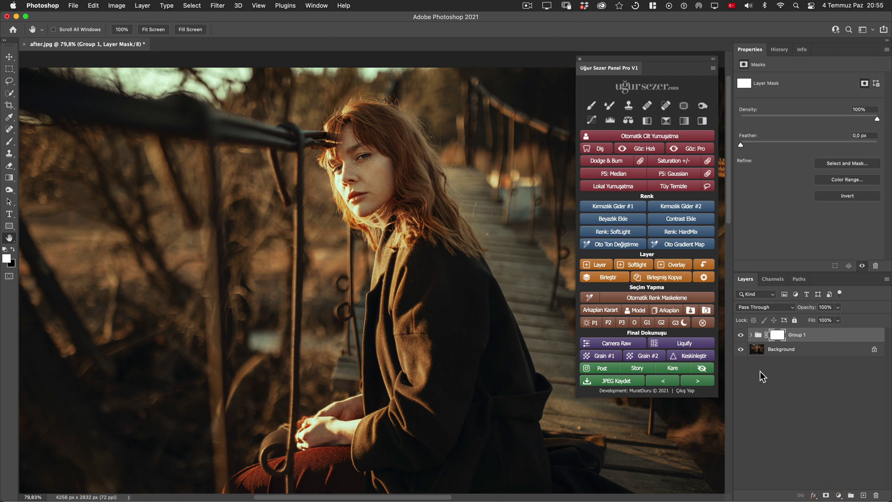
pyautogui.hotkey('ctrl', 'i')
# Step: Paint the redness reduction back onto the face and skin, comparing Group 1 before and after
pyautogui.click(591, 106)
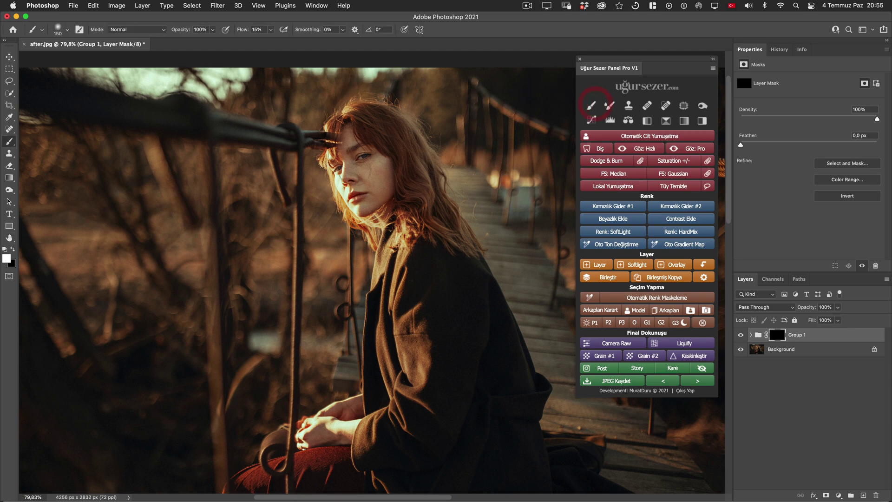
pyautogui.moveTo(398, 155); pyautogui.dragTo(353, 177)
pyautogui.moveTo(424, 210)
pyautogui.mouseDown()
pyautogui.moveTo(358, 242)
pyautogui.moveTo(372, 238)
pyautogui.moveTo(305, 201)
pyautogui.moveTo(331, 239)
pyautogui.moveTo(319, 253)
pyautogui.mouseUp()
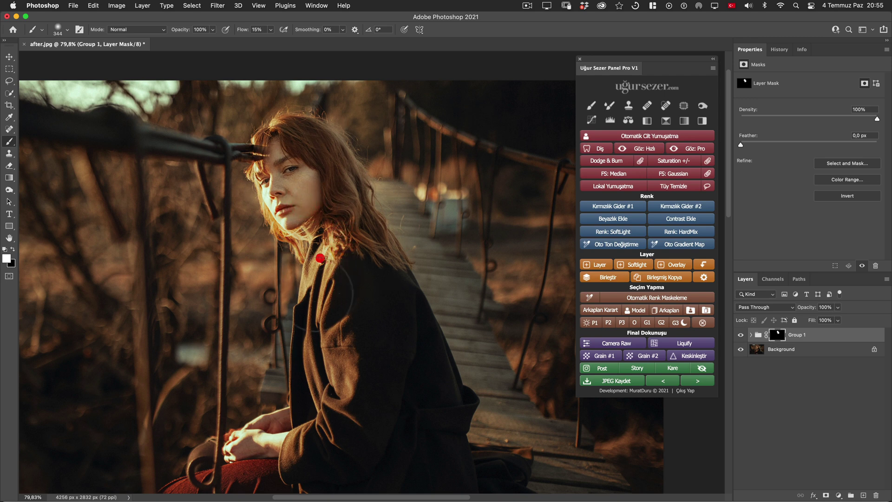
pyautogui.click(741, 335)
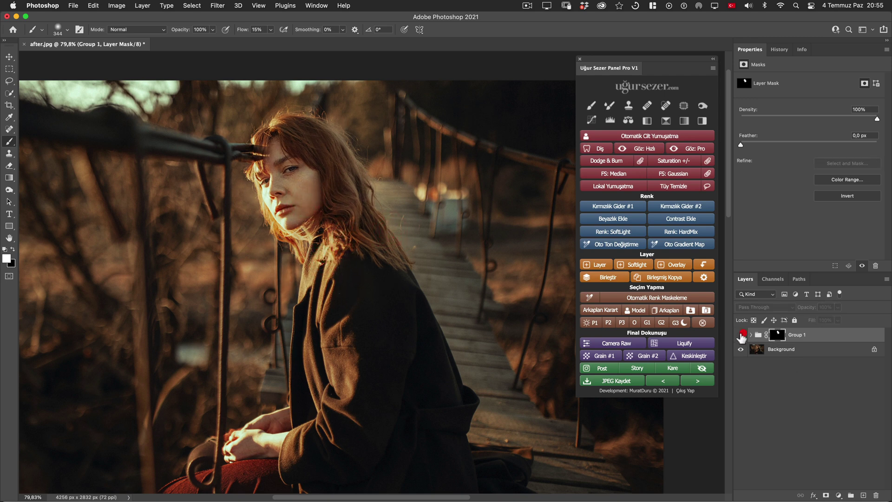
pyautogui.click(740, 335)
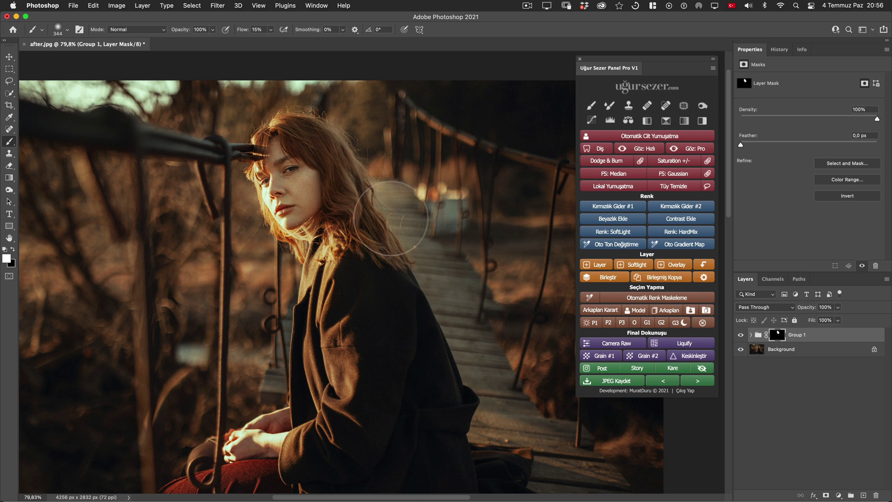
pyautogui.press('h')
pyautogui.click(741, 335)
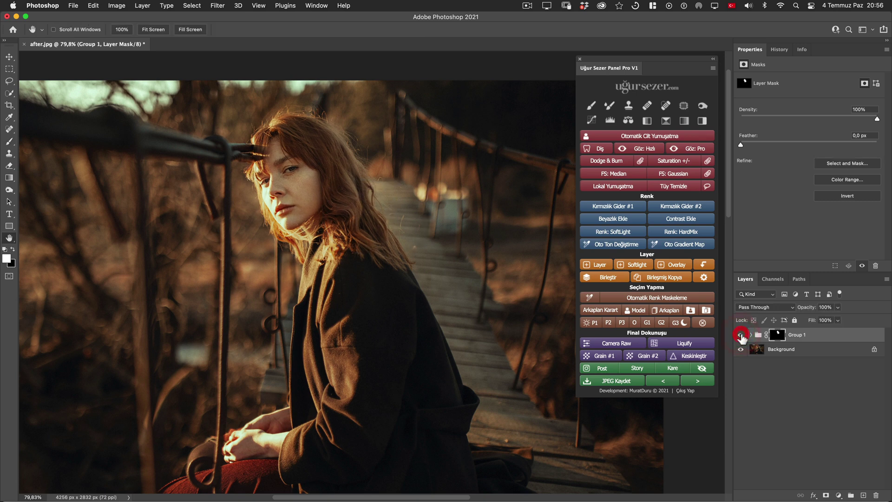
# Step: Delete Group 1's layer mask and compare the whole portrait with and without the group
pyautogui.click(876, 495)
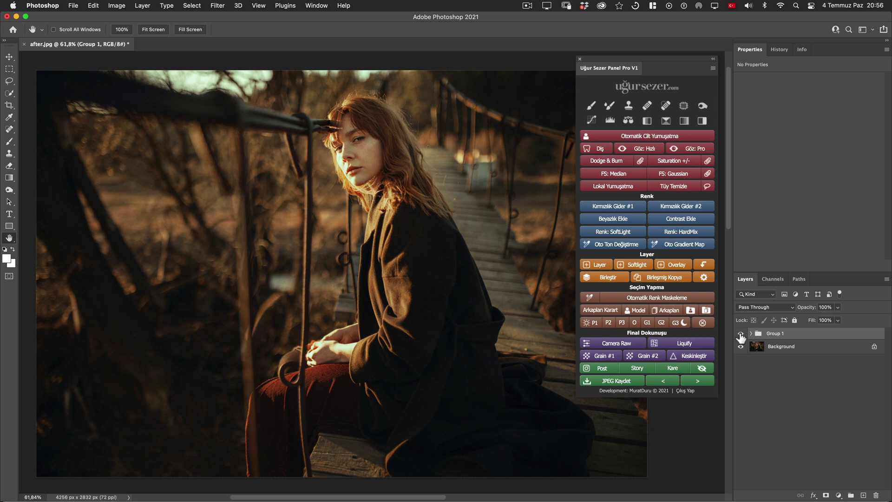
pyautogui.click(741, 335)
pyautogui.click(741, 334)
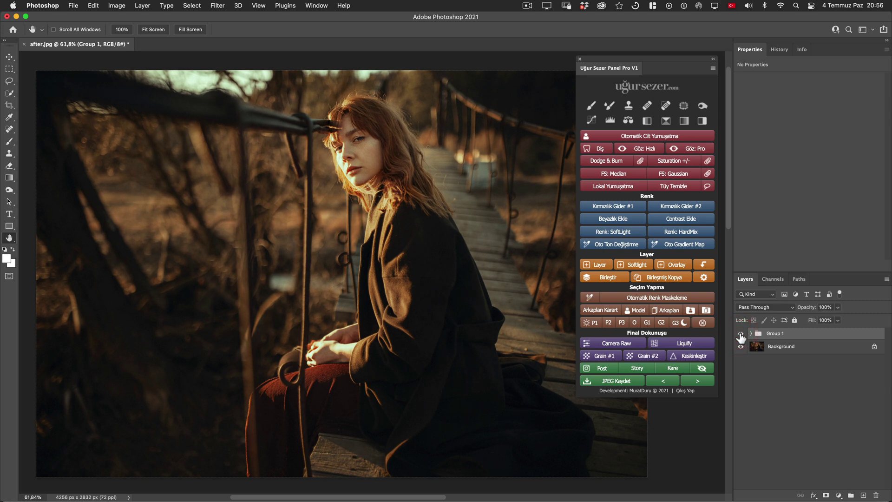